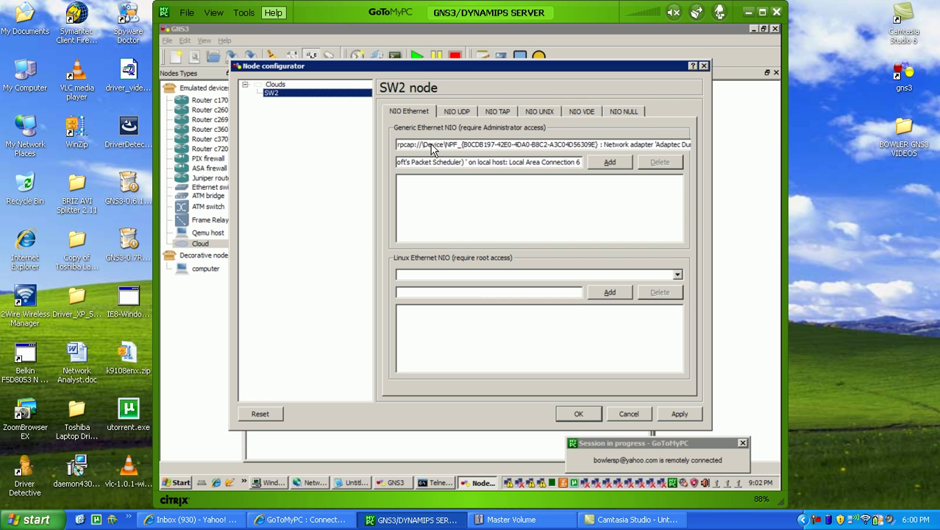
# Add the Local Area Connection 7 SW2 FA010 adapter as SW2's generic Ethernet NIO and save.
pyautogui.click(433, 150)
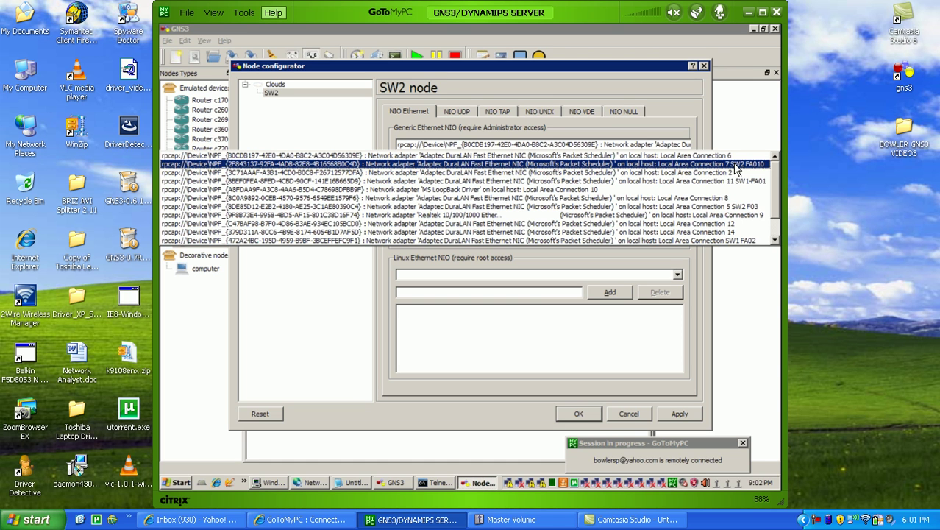
pyautogui.click(735, 165)
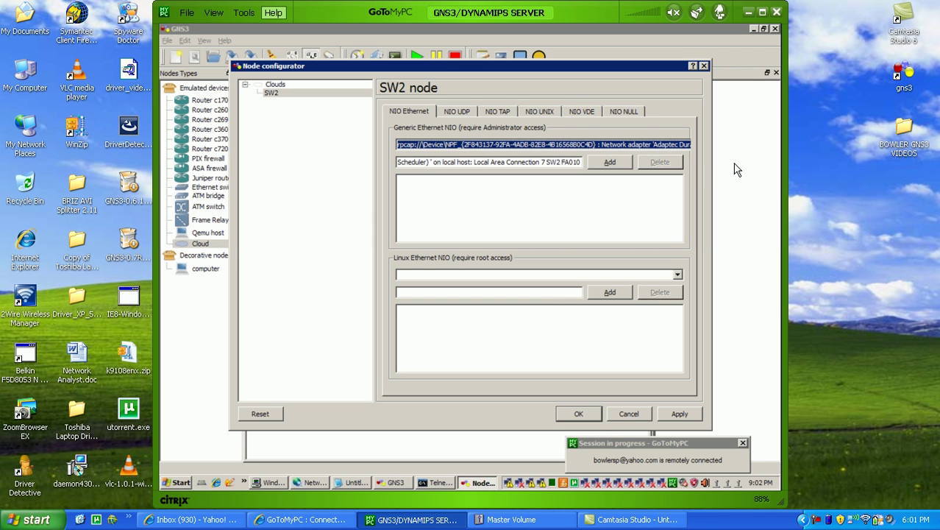
pyautogui.click(617, 162)
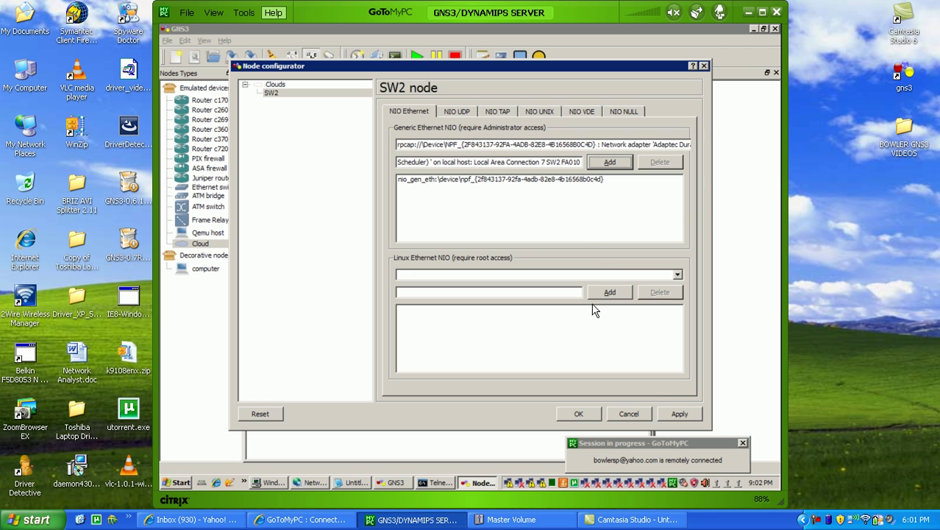
pyautogui.click(669, 413)
pyautogui.click(578, 414)
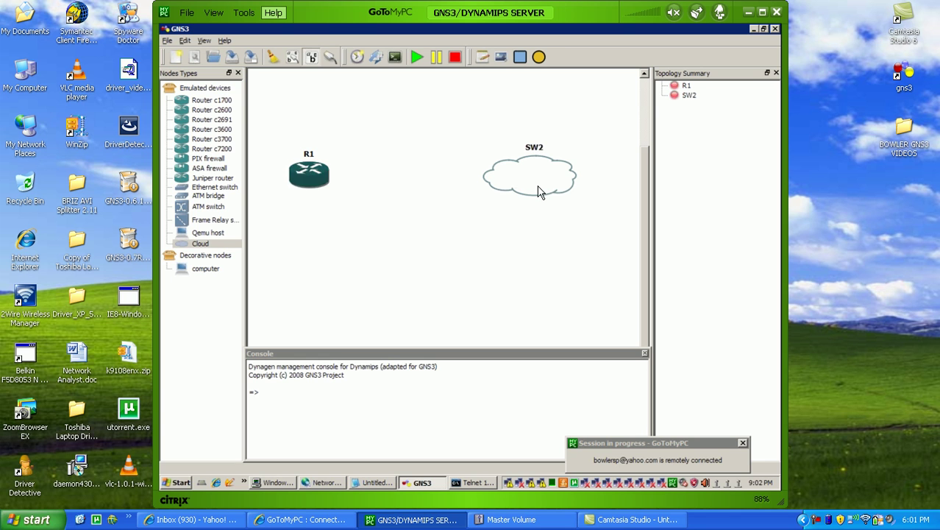
# Nudge the SW2 cloud slightly further right of router R1 on the canvas.
pyautogui.moveTo(557, 188); pyautogui.dragTo(574, 194)
pyautogui.moveTo(316, 181); pyautogui.dragTo(313, 181)
pyautogui.moveTo(526, 172)
pyautogui.mouseDown()
pyautogui.moveTo(563, 176)
pyautogui.moveTo(532, 182)
pyautogui.mouseUp()
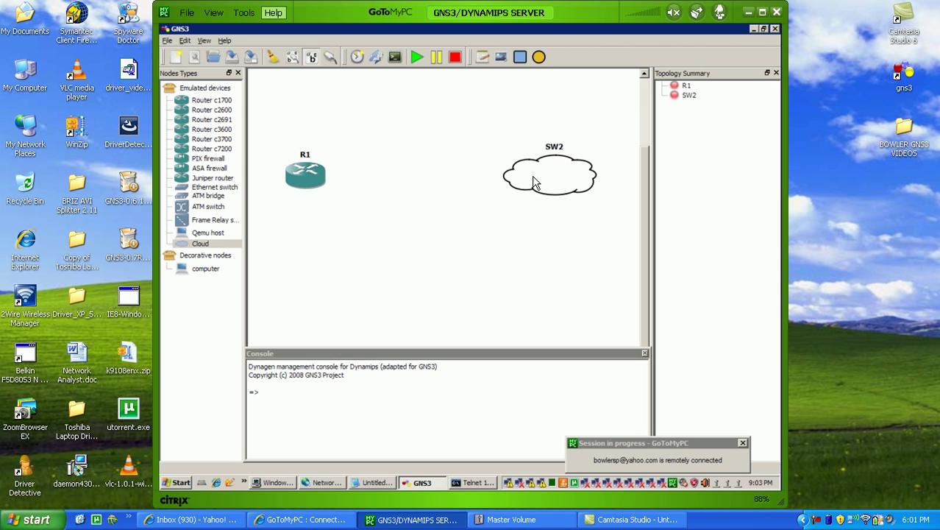
pyautogui.click(329, 62)
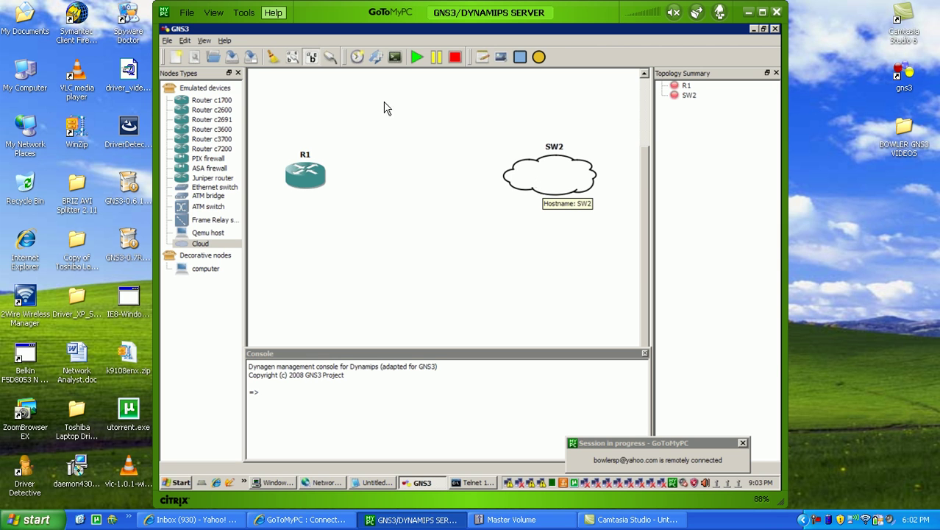
# Abandon a FastEthernet link attempt and switch the link tool to Manual.
pyautogui.click(331, 58)
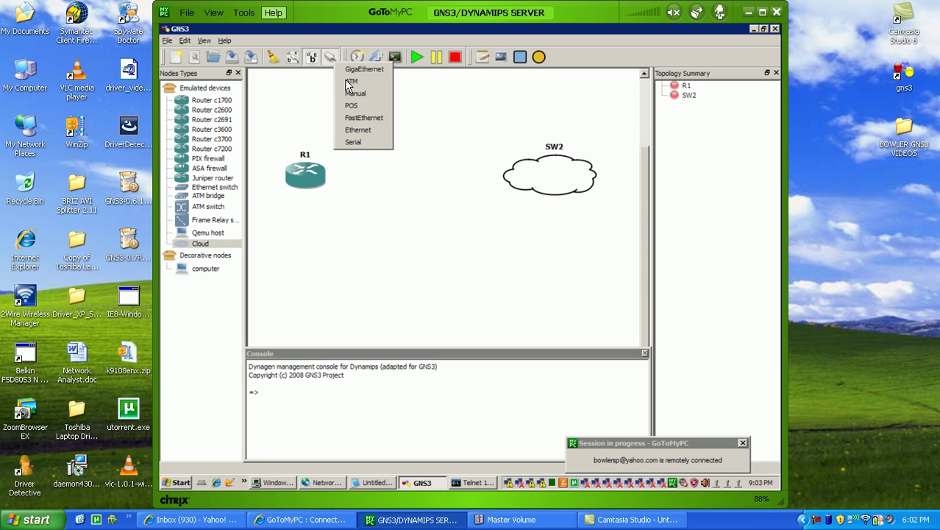
pyautogui.click(359, 120)
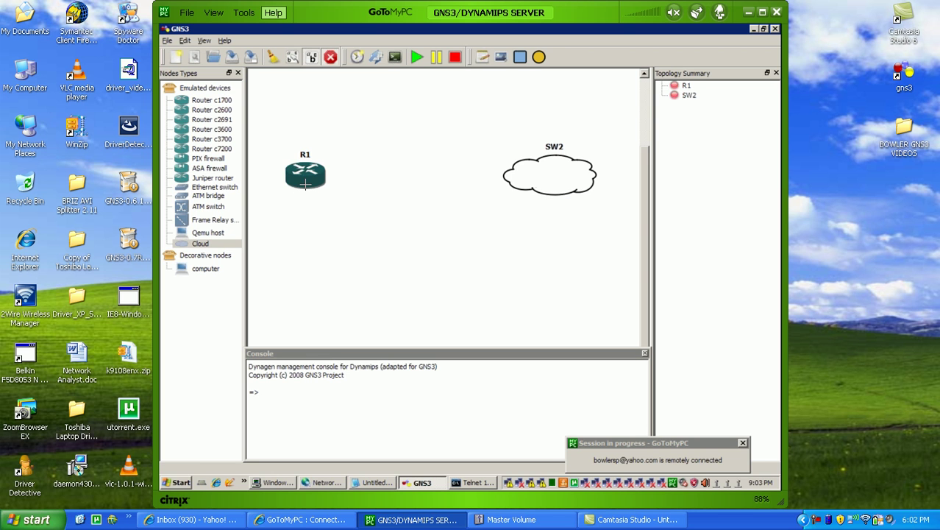
pyautogui.click(304, 182)
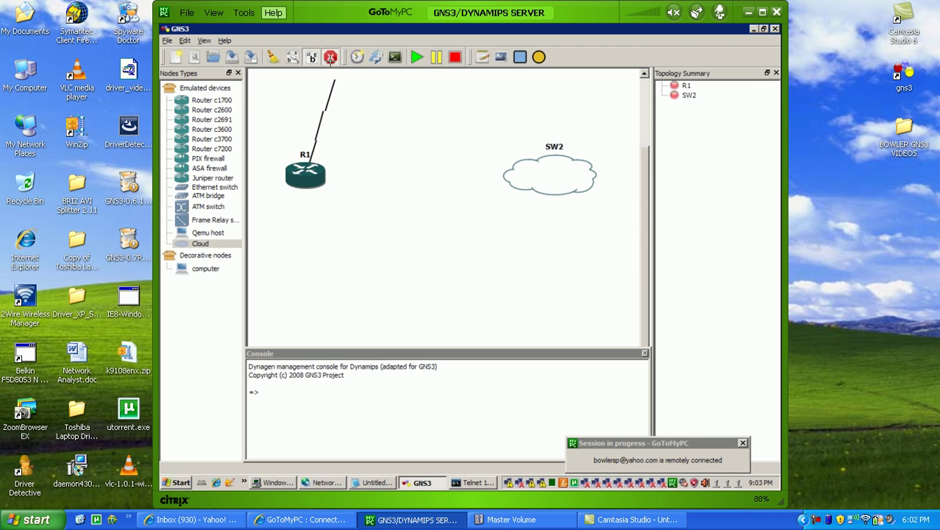
pyautogui.click(325, 58)
pyautogui.click(325, 58)
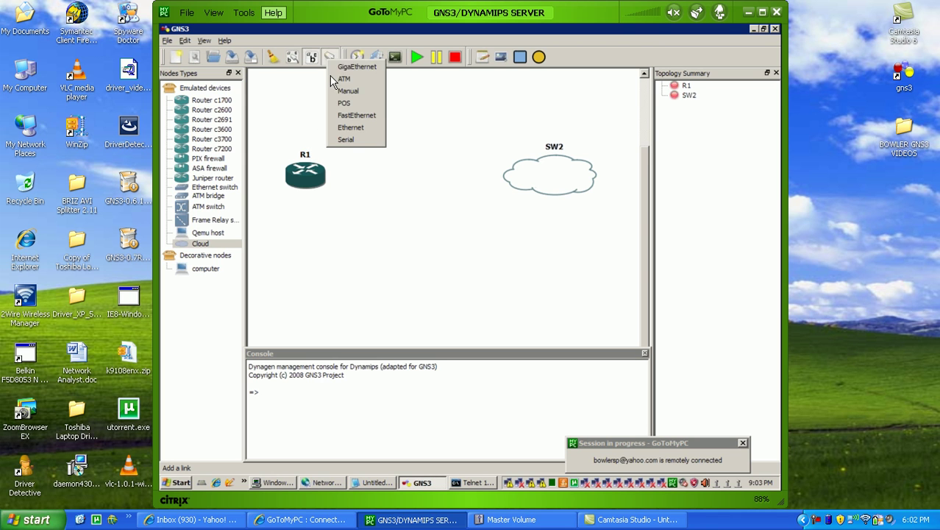
pyautogui.click(339, 91)
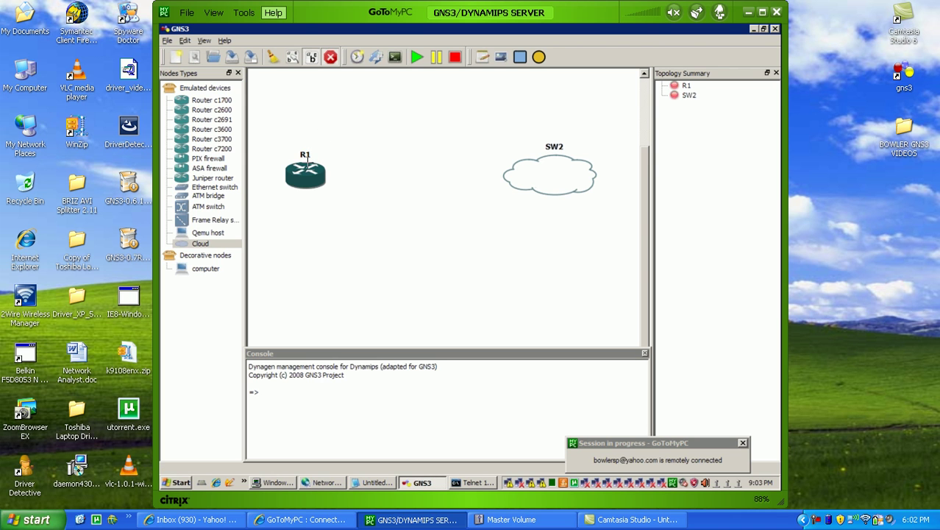
# Link R1's f0/0 to SW2's nio_gen_eth interface, then start router R1.
pyautogui.click(305, 171)
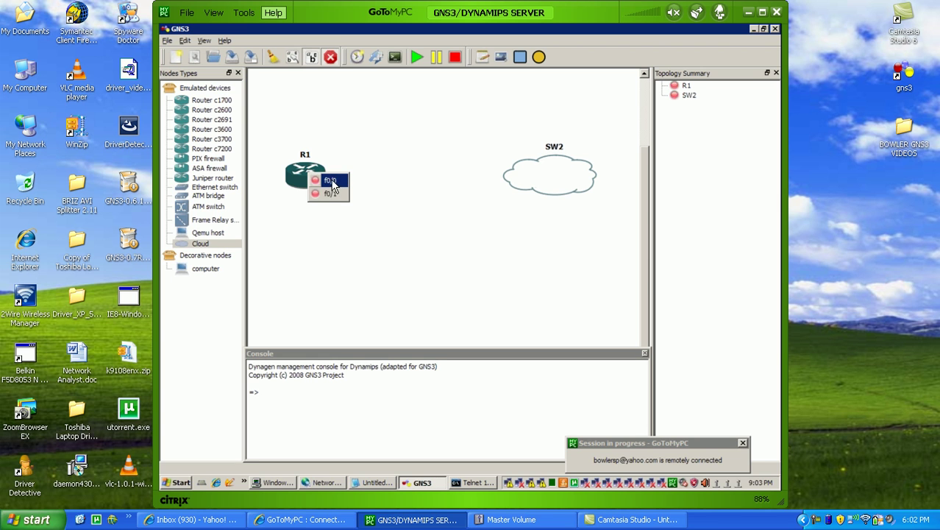
pyautogui.click(329, 182)
pyautogui.click(519, 172)
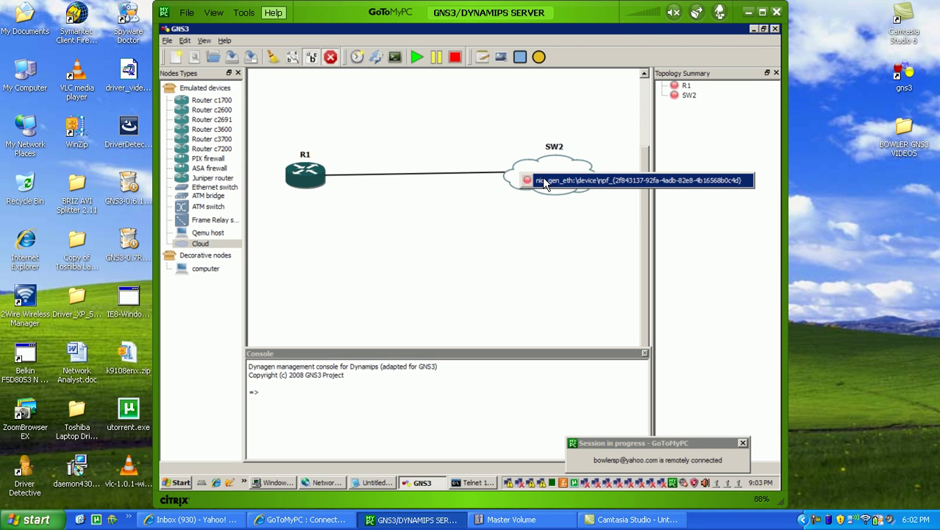
pyautogui.click(545, 181)
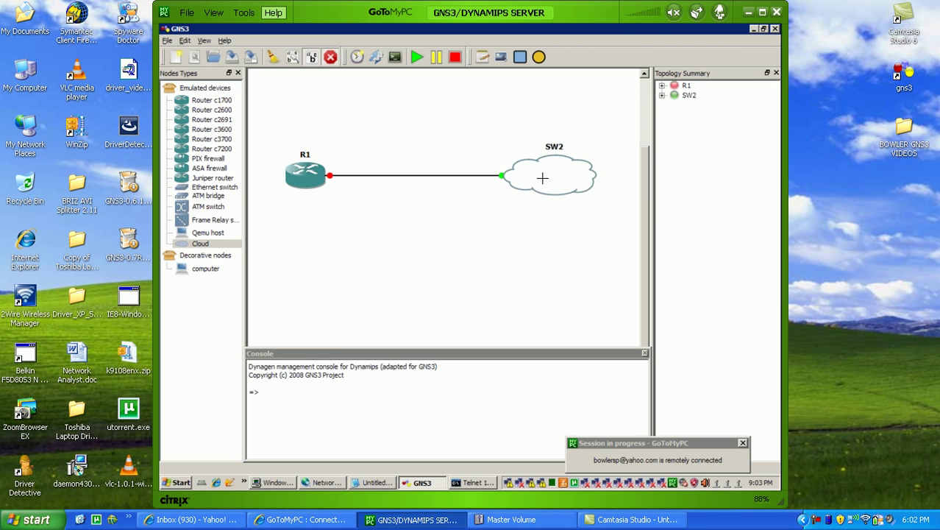
pyautogui.click(330, 57)
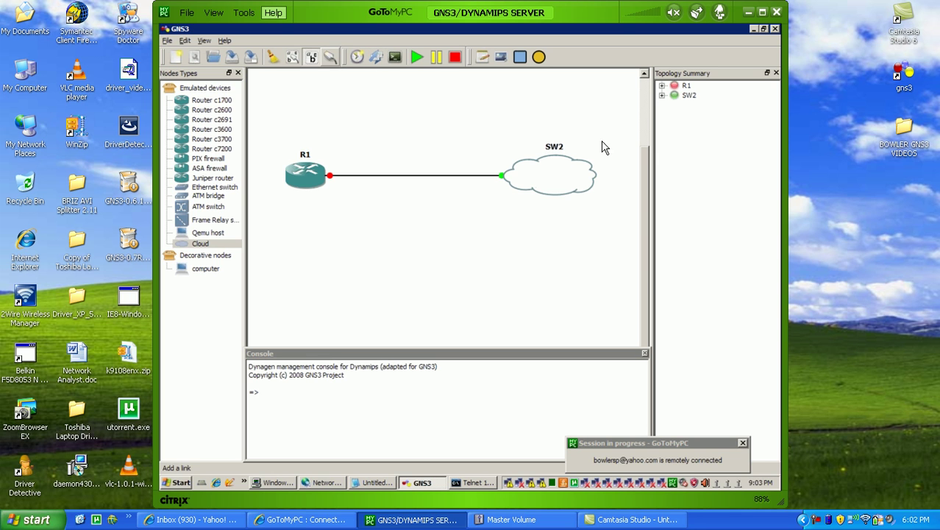
pyautogui.rightClick(309, 179)
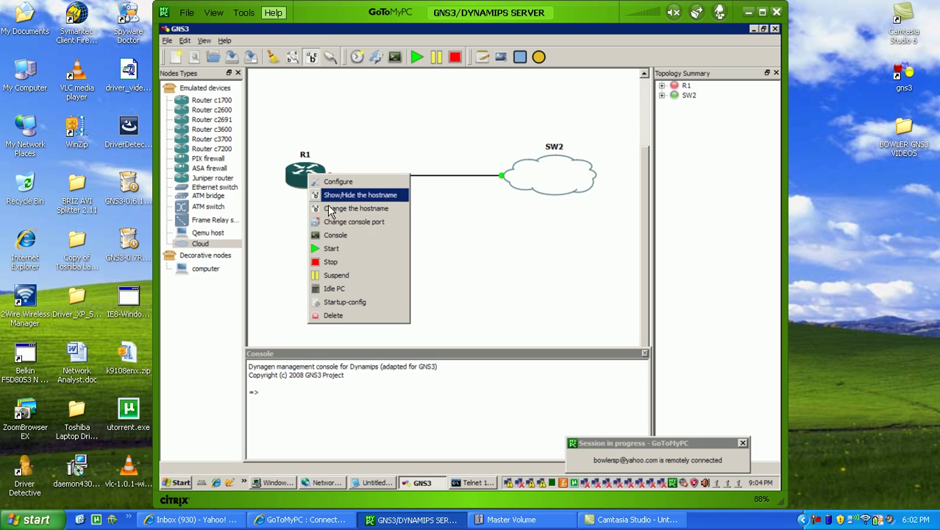
pyautogui.click(364, 249)
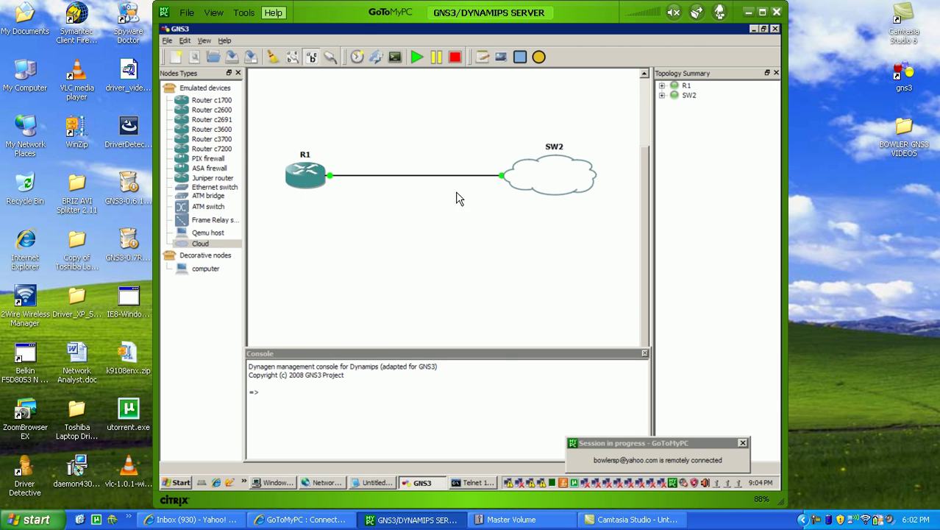
# In the SW2 Telnet session, run 'show int fa0/10' and view its full output.
pyautogui.click(478, 482)
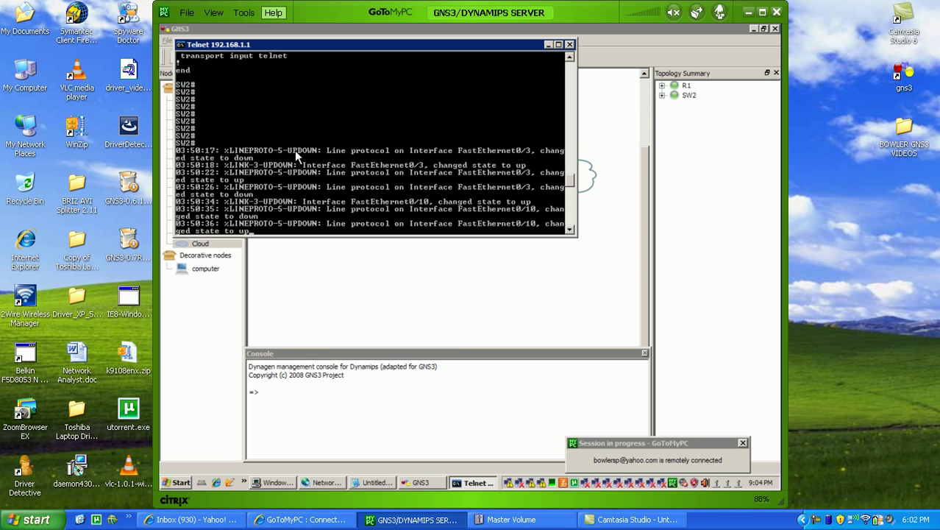
pyautogui.press('Return')
pyautogui.press('Return')
pyautogui.press('Return')
pyautogui.press('Return')
pyautogui.press('Return')
pyautogui.press('Return')
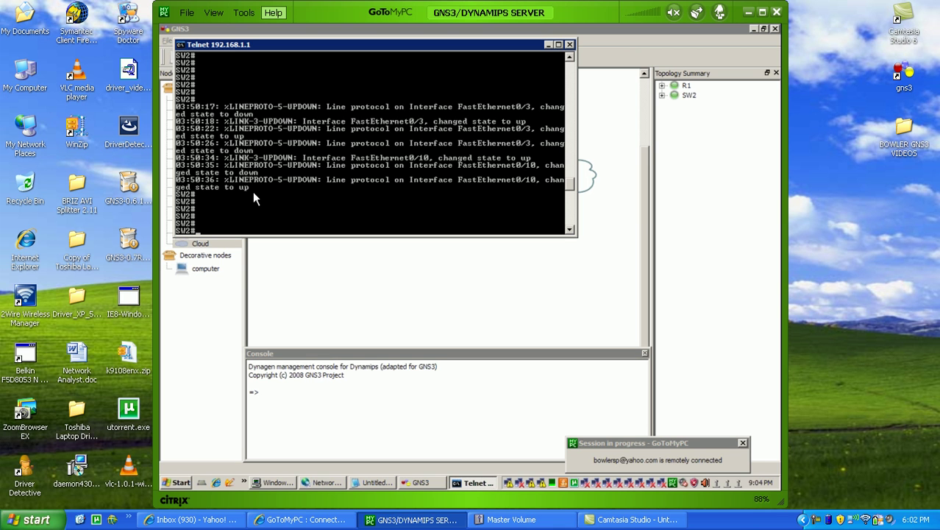
pyautogui.write('show int fa0/10')
pyautogui.press('Return')
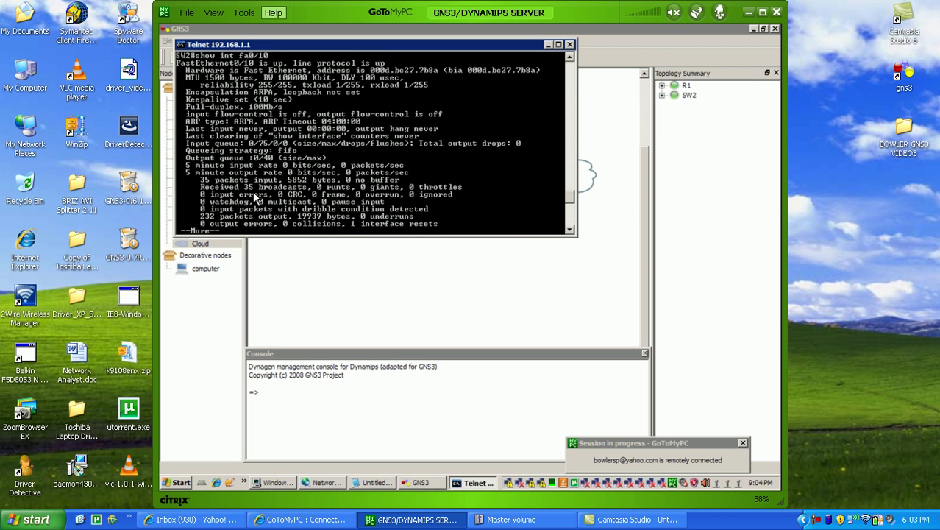
pyautogui.press('space')
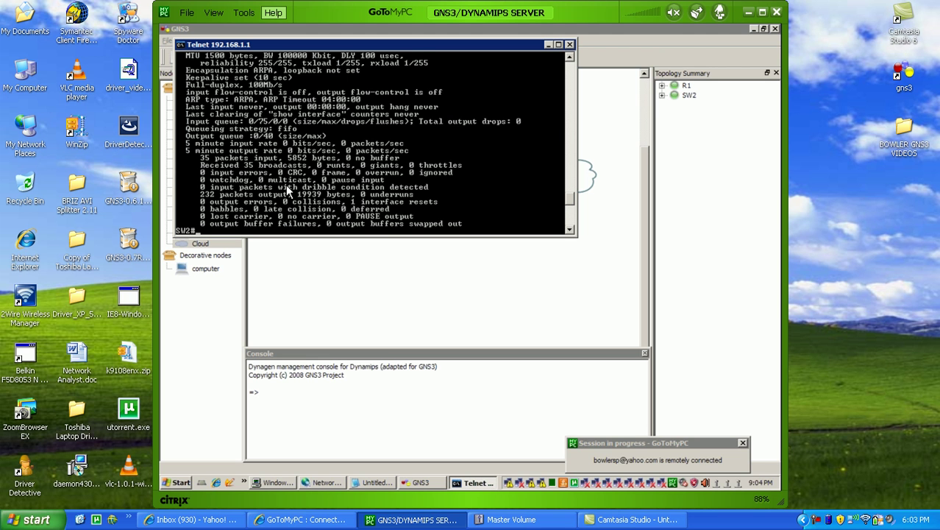
pyautogui.scroll(1, 285, 185)
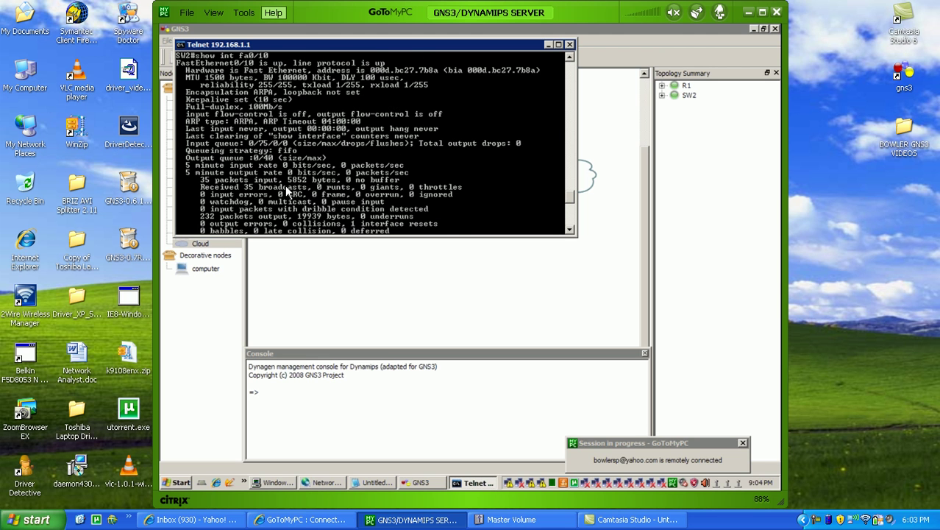
pyautogui.scroll(-2, 285, 187)
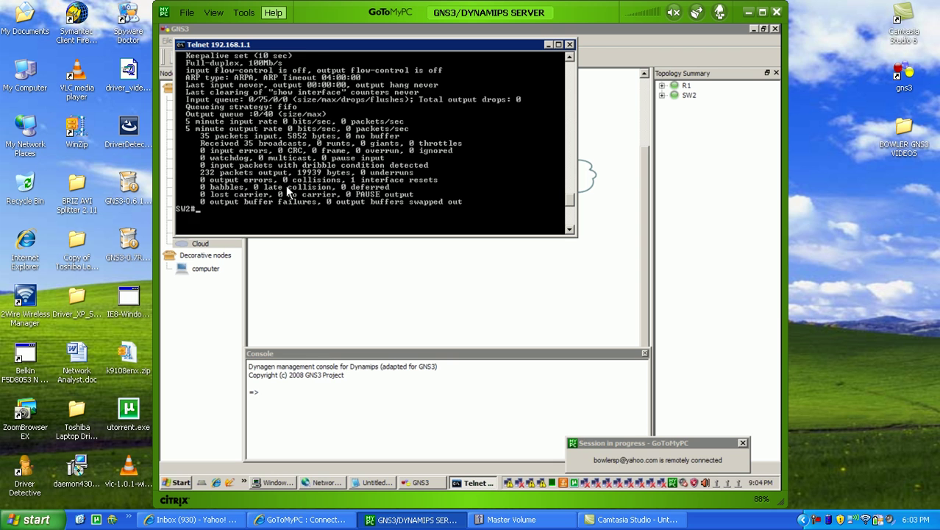
pyautogui.scroll(1, 287, 190)
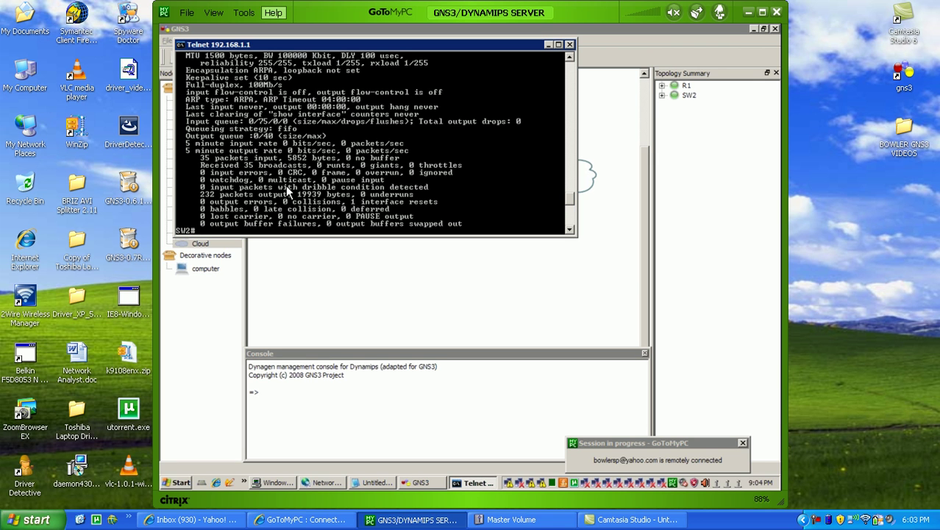
# Apply 'no switchport' to SW2's interface fa0/10 to make it a routed port.
pyautogui.write('config t')
pyautogui.press('Return')
pyautogui.write('int fa0/10')
pyautogui.press('Return')
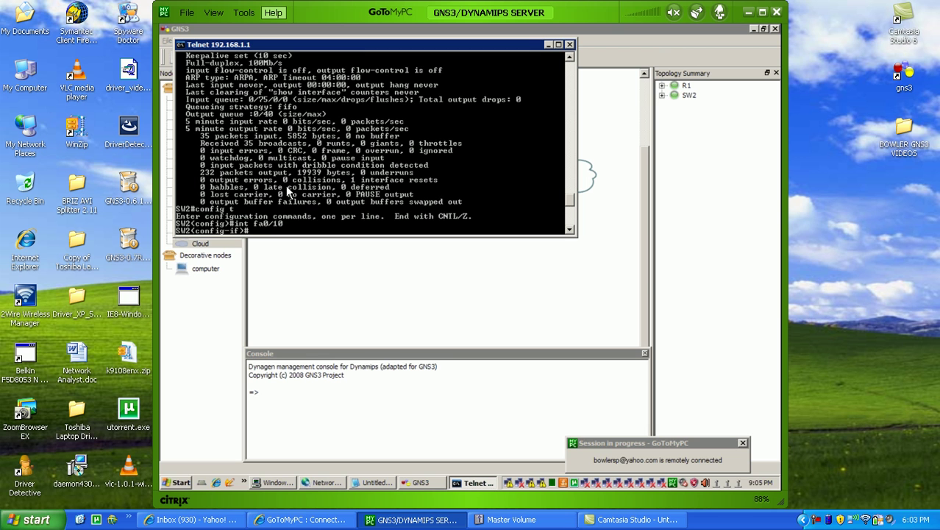
pyautogui.write('no swi')
pyautogui.press('Tab')
pyautogui.press('Return')
pyautogui.press('Return')
pyautogui.press('Return')
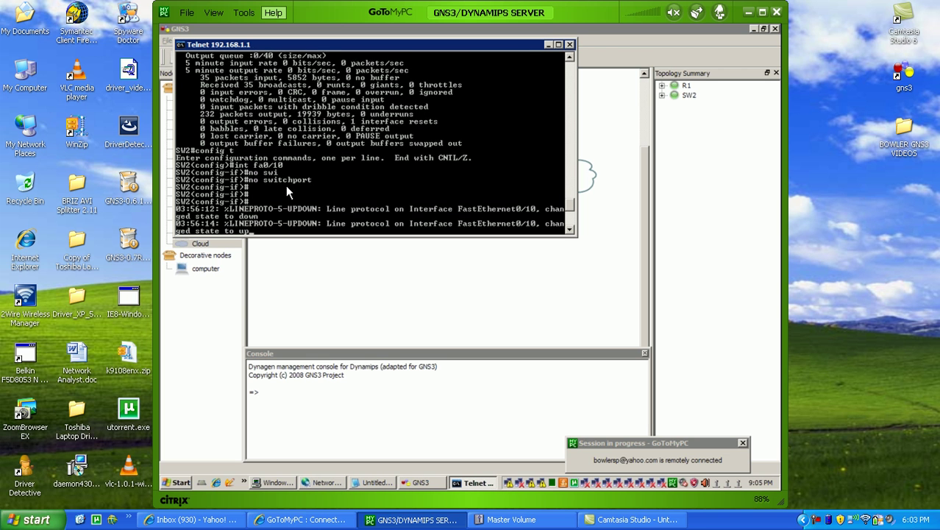
pyautogui.press('Return')
pyautogui.press('Return')
pyautogui.press('Return')
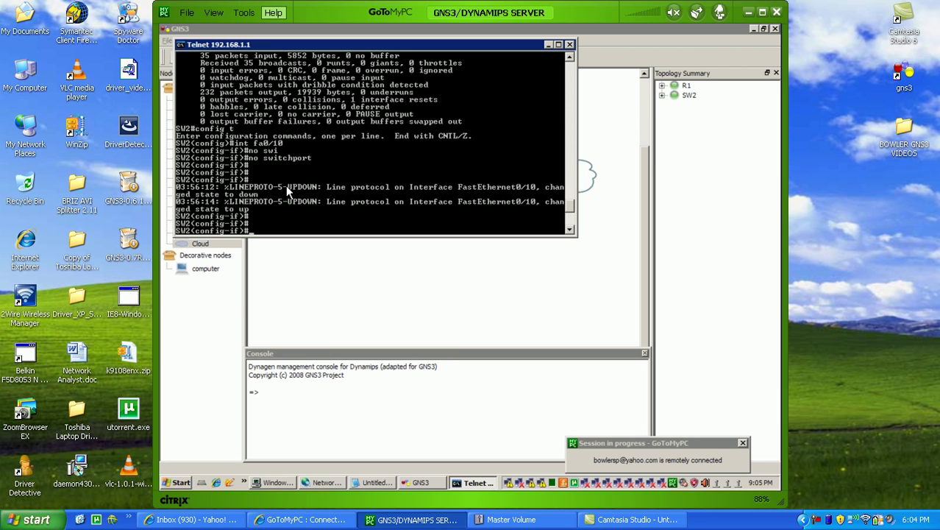
# Assign IP address 172.16.1.10 255.255.255.252 to SW2's fa0/10.
pyautogui.write('ip addr')
pyautogui.press('Tab')
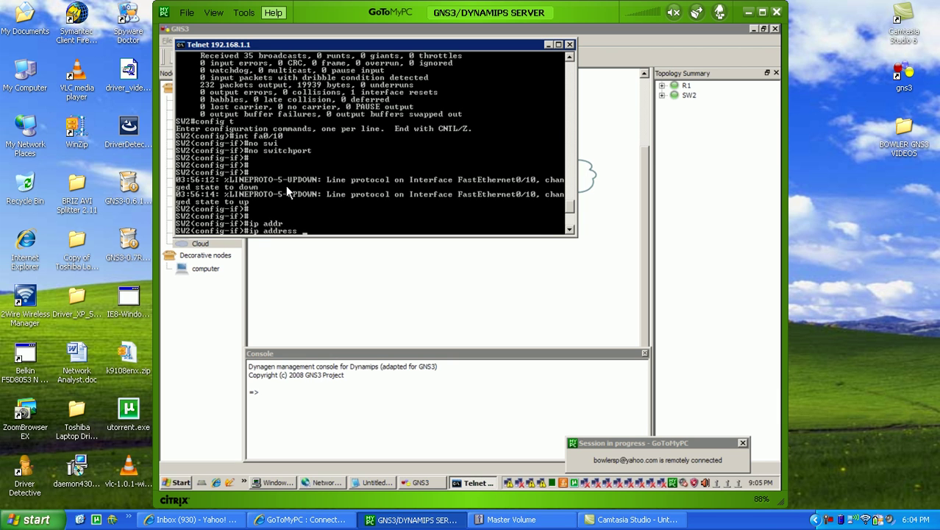
pyautogui.write('172.16.1.10 255.255.255.252')
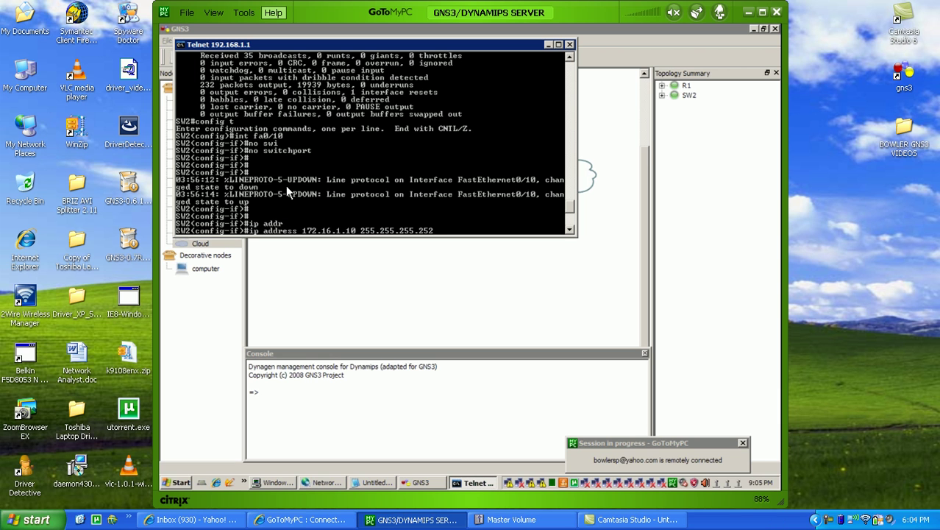
pyautogui.press('Return')
# Enable the interface with 'no shut' and exit configuration mode with 'end'.
pyautogui.write('nfig-if)#n')
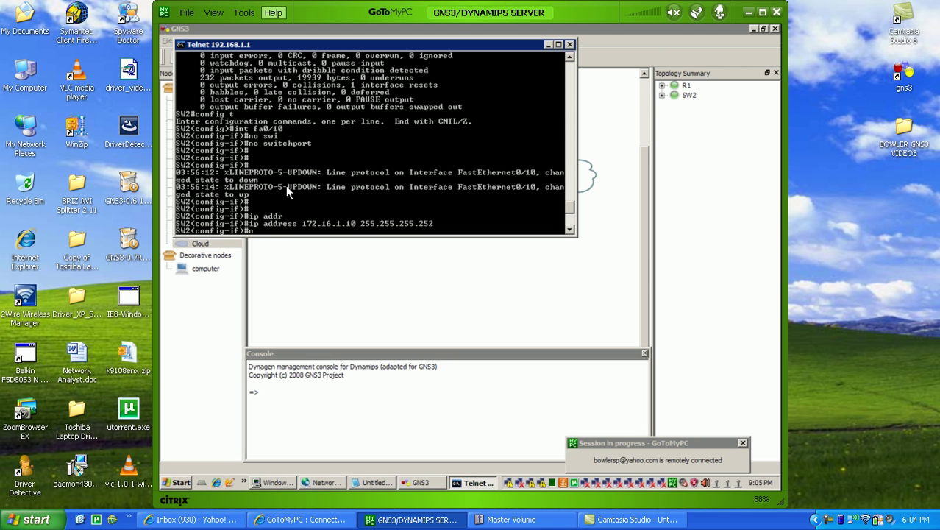
pyautogui.write('o shut')
pyautogui.press('Return')
pyautogui.write('end')
pyautogui.press('Return')
pyautogui.press('Return')
pyautogui.press('Return')
pyautogui.press('Return')
pyautogui.press('Return')
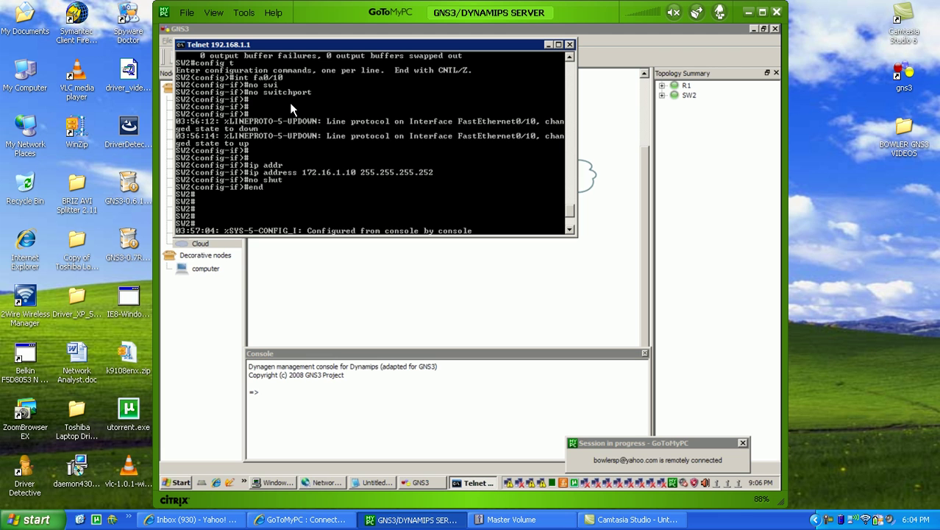
pyautogui.press('Return')
pyautogui.press('Return')
pyautogui.press('Return')
pyautogui.press('Return')
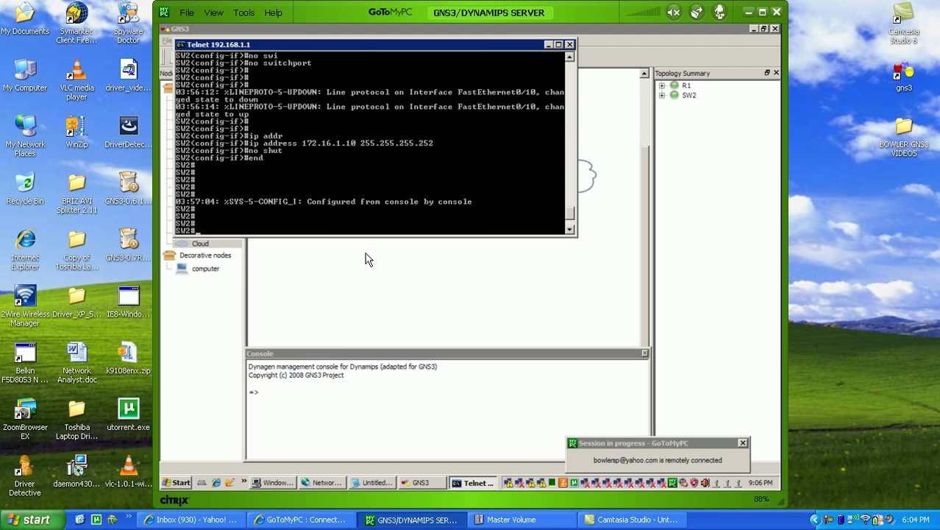
# Open a console session to router R1.
pyautogui.click(360, 273)
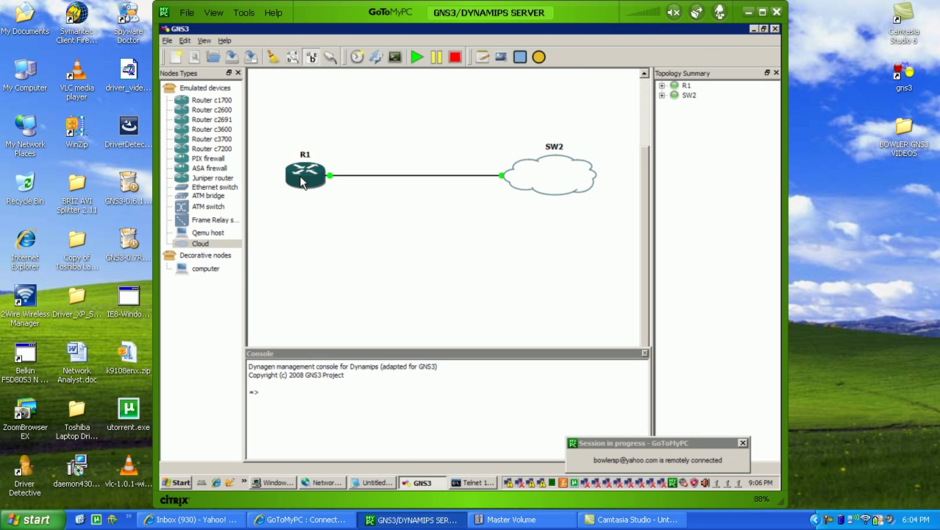
pyautogui.rightClick(301, 178)
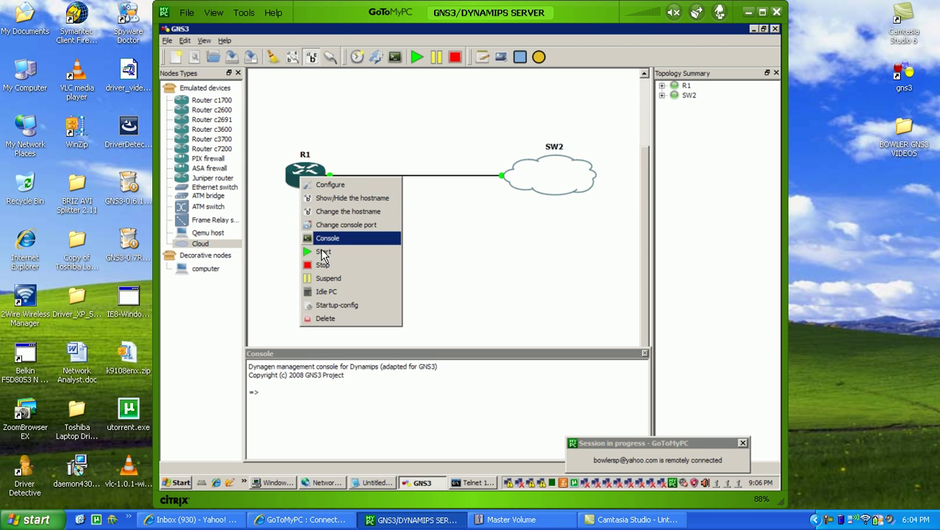
pyautogui.click(328, 239)
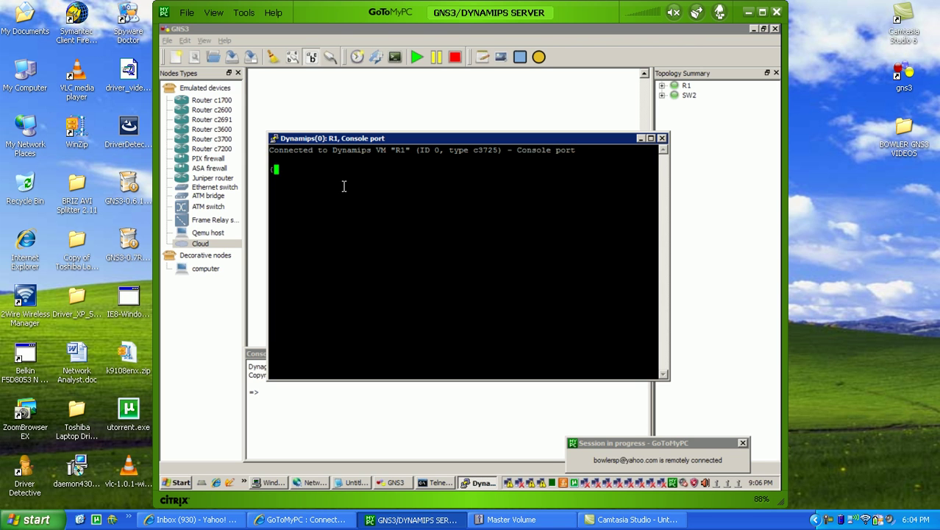
# Decline R1's initial configuration dialog and enter privileged mode with 'en'.
pyautogui.write('no')
pyautogui.press('Return')
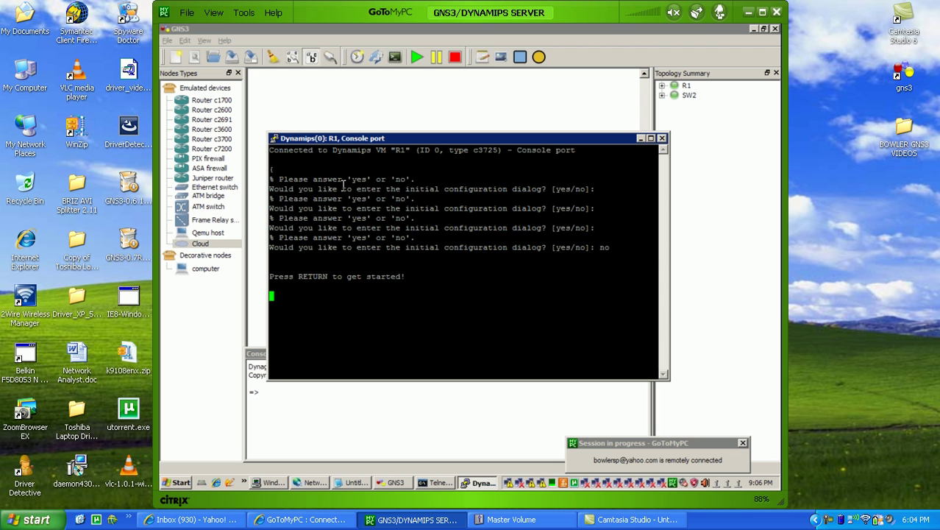
pyautogui.press('Return')
pyautogui.press('Return')
pyautogui.press('Return')
pyautogui.press('Return')
pyautogui.press('Return')
pyautogui.press('Return')
pyautogui.press('Return')
pyautogui.press('Return')
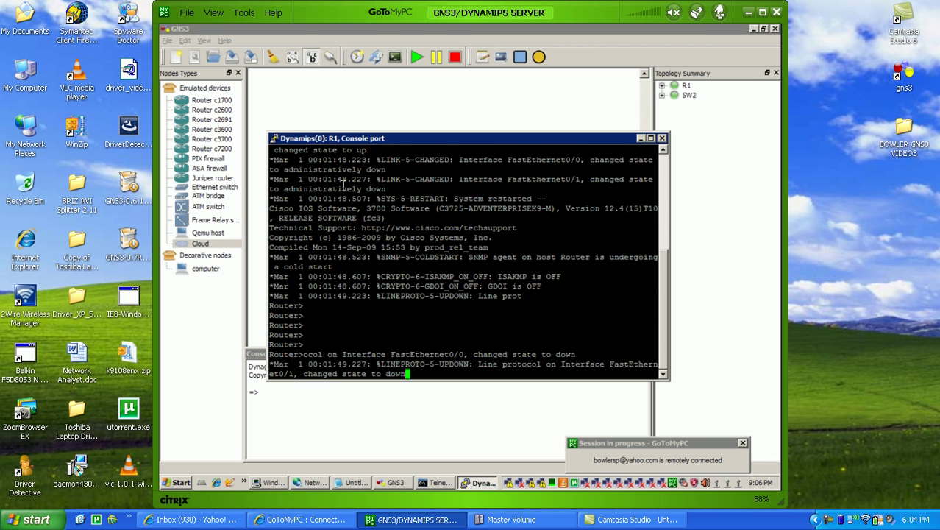
pyautogui.write('en')
pyautogui.press('Return')
pyautogui.press('Return')
pyautogui.press('Return')
pyautogui.press('Return')
pyautogui.press('Return')
pyautogui.press('Return')
pyautogui.press('Return')
pyautogui.press('Return')
pyautogui.press('Return')
pyautogui.press('Return')
pyautogui.press('Return')
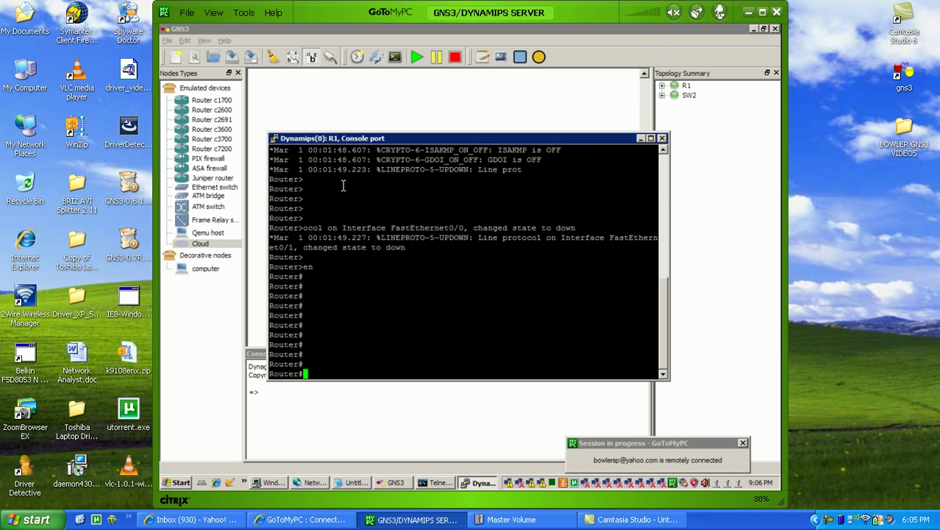
# On R1, enter interface fa0/0 configuration and partly type an ip address on 172.16.1.
pyautogui.write('config t')
pyautogui.press('Return')
pyautogui.write('int fa0/0')
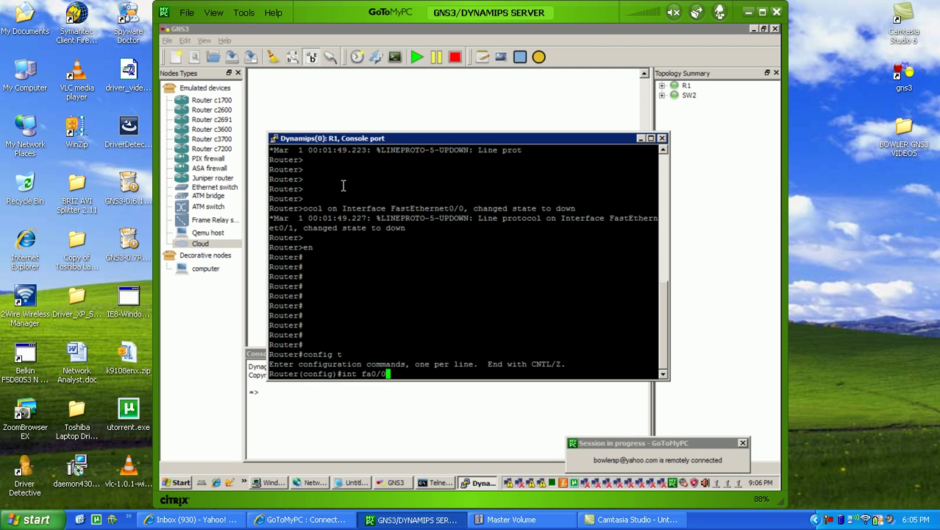
pyautogui.press('Return')
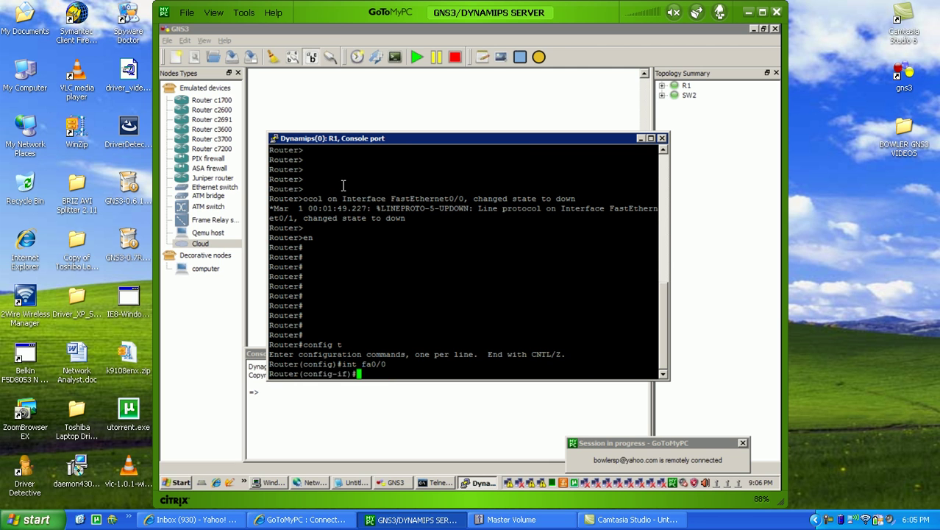
pyautogui.write('ip addr')
pyautogui.press('Tab')
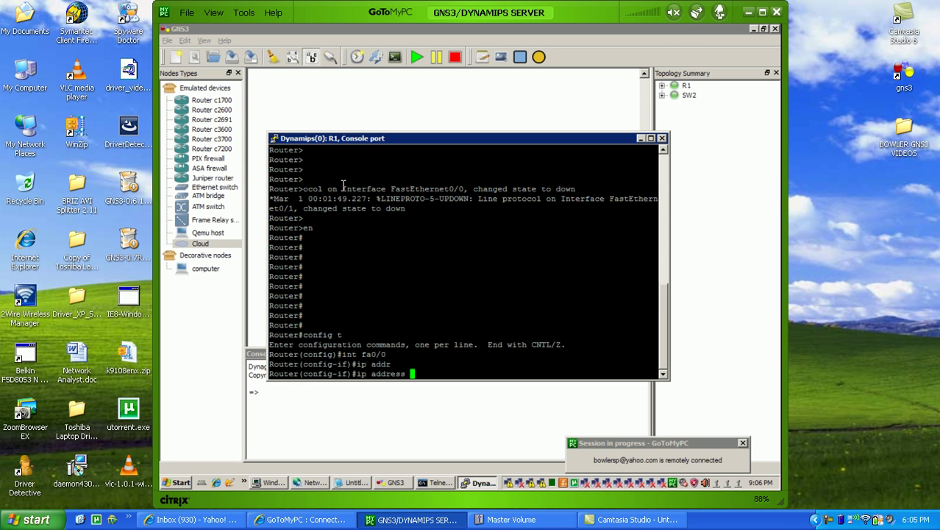
pyautogui.write('172.16.1.1')
pyautogui.write(' 255')
pyautogui.press('BackSpace')
pyautogui.press('BackSpace')
pyautogui.press('BackSpace')
pyautogui.press('BackSpace')
pyautogui.press('BackSpace')
pyautogui.click(434, 483)
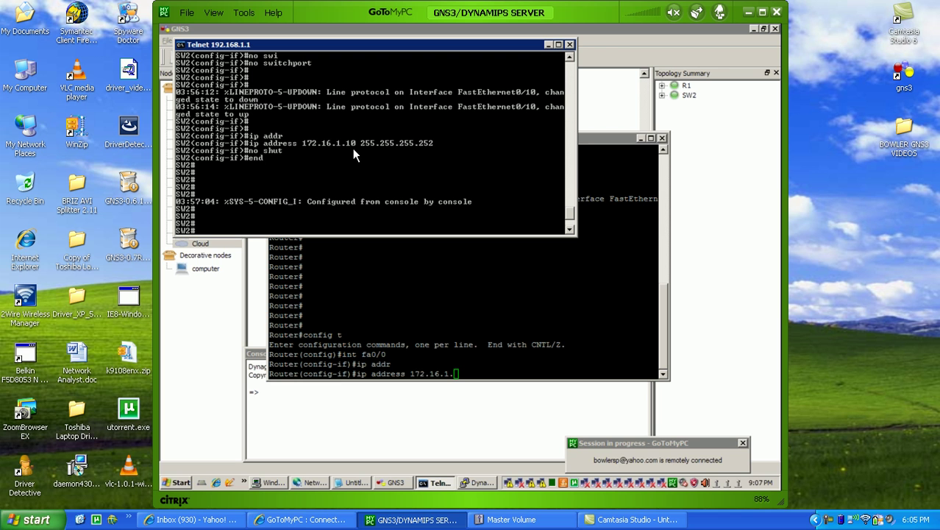
# Remove the old 255.255.255.252 address from SW2's interface fa0/10.
pyautogui.write('config t')
pyautogui.press('Return')
pyautogui.write('int fa0/10')
pyautogui.press('Return')
pyautogui.write('no ip addr')
pyautogui.press('Tab')
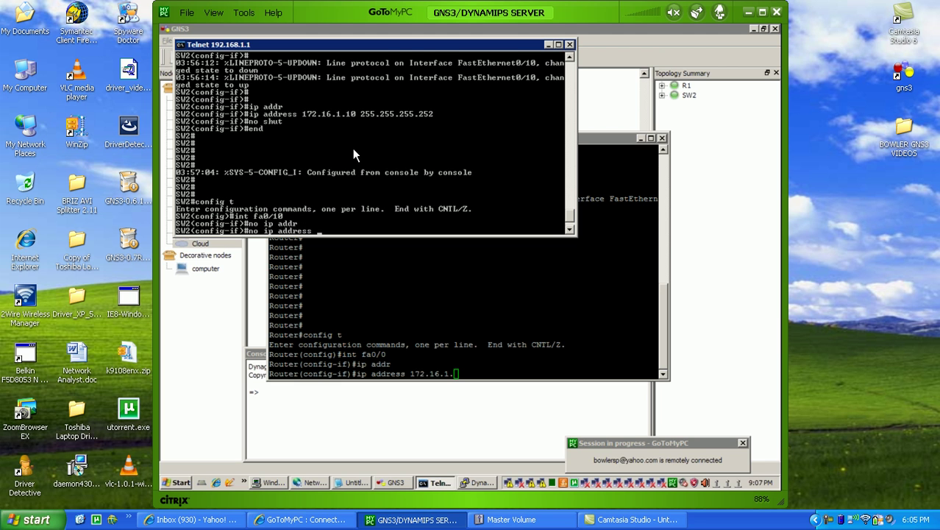
pyautogui.press('Return')
# Assign 172.16.1.10 255.255.255.0 to fa0/10 and exit configuration mode.
pyautogui.write('ip addr')
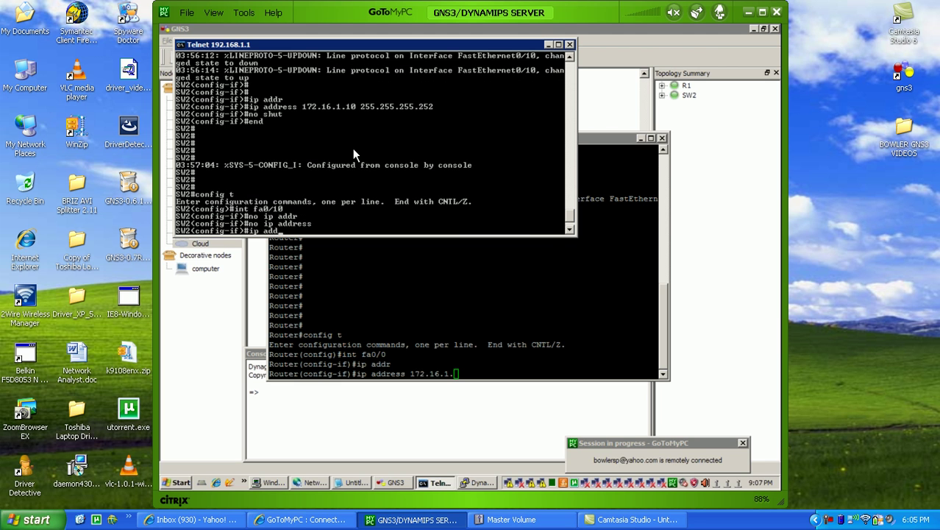
pyautogui.press('Tab')
pyautogui.write('172.1')
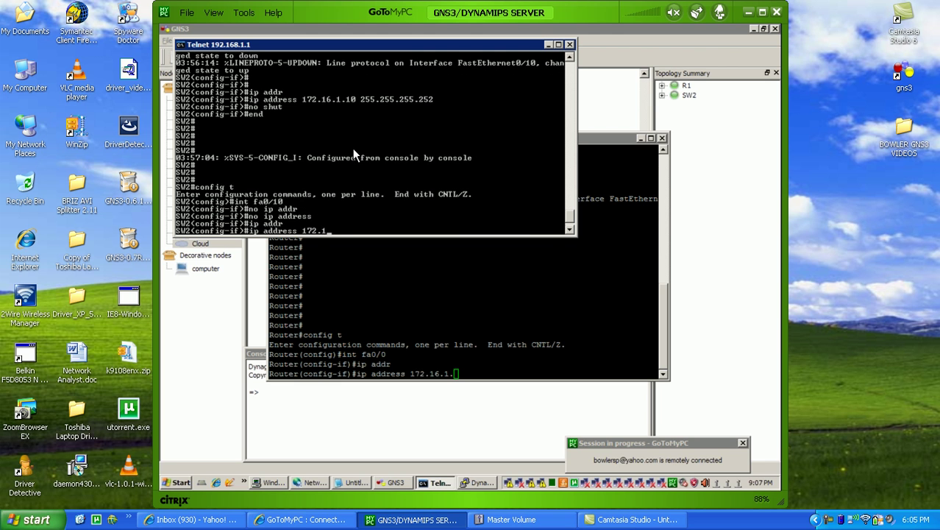
pyautogui.write('6.1.10 255.255.255.0')
pyautogui.press('Return')
pyautogui.write('end')
pyautogui.press('Return')
pyautogui.press('Return')
pyautogui.press('Return')
pyautogui.press('Return')
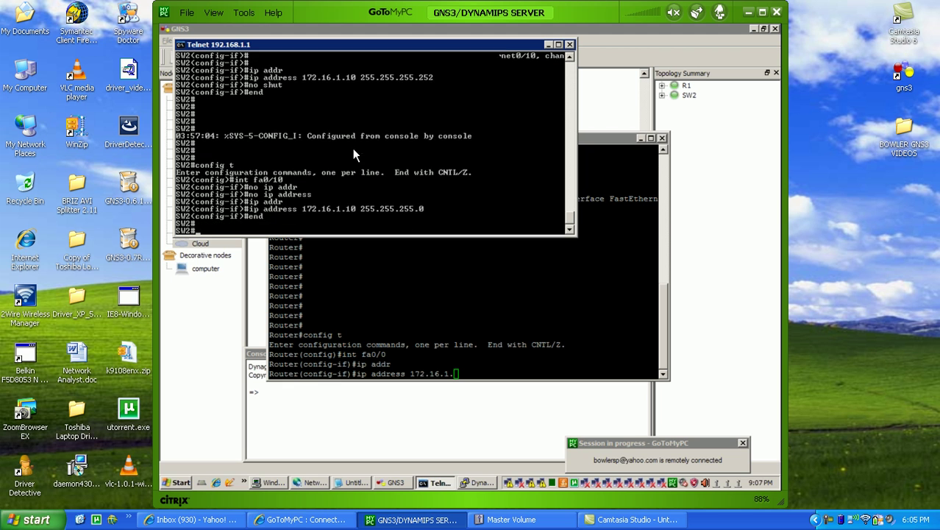
# Finish R1's fa0/0 address as 172.16.1.1 255.255.255.0 and start typing 'no shut'.
pyautogui.click(372, 272)
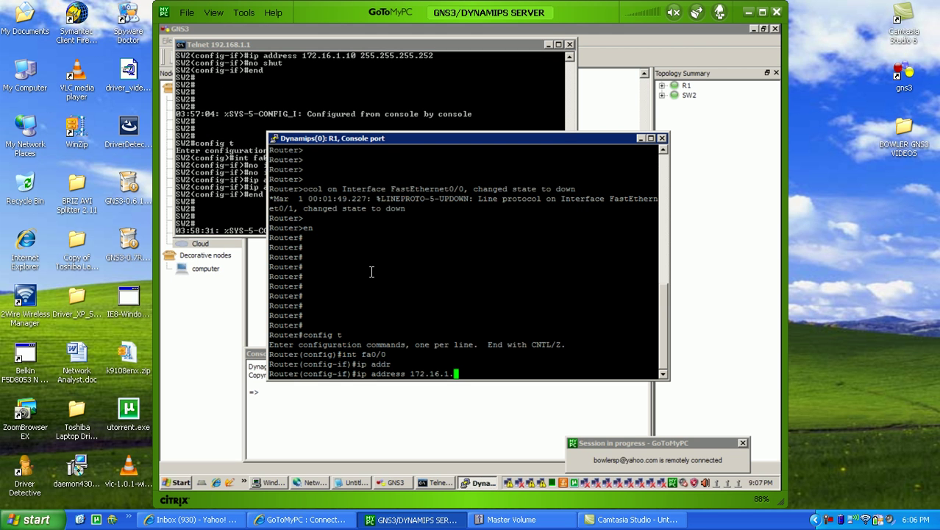
pyautogui.write('1 255.255.255.0')
pyautogui.press('Return')
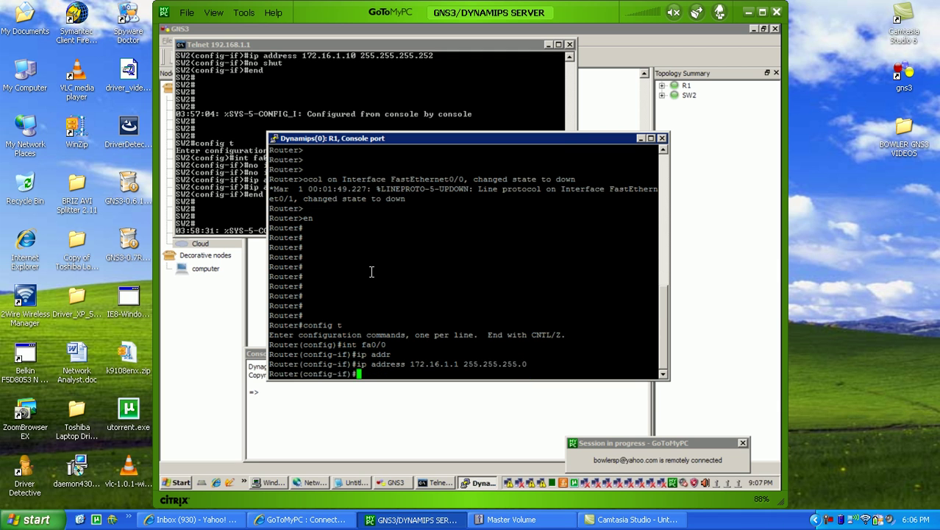
pyautogui.press('Return')
pyautogui.press('Return')
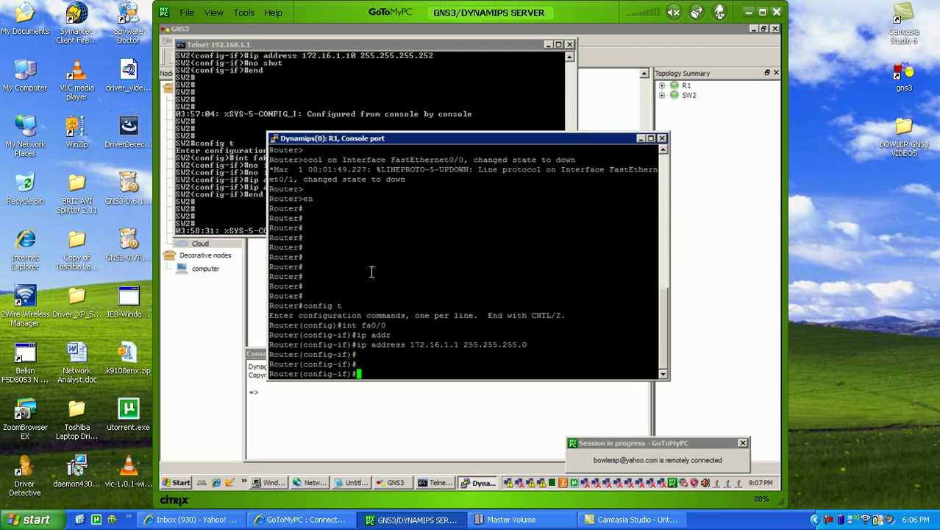
pyautogui.write('no shut')
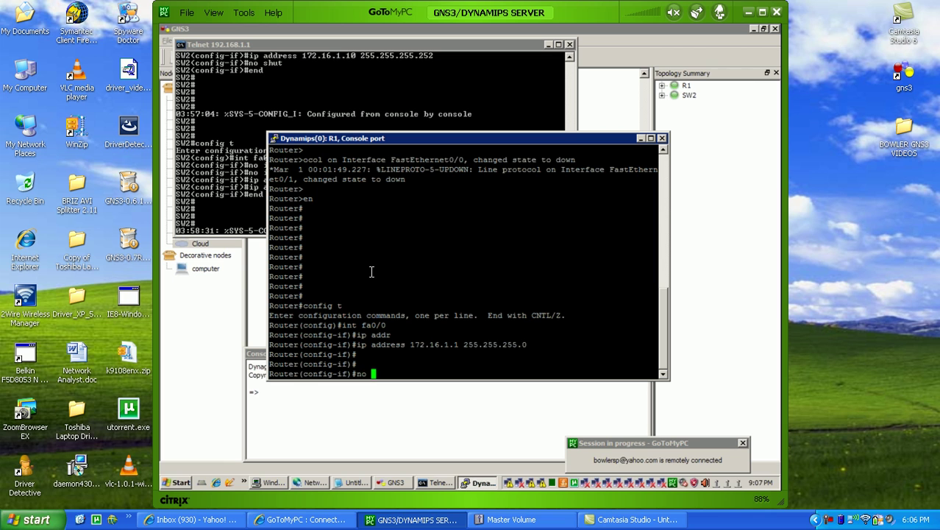